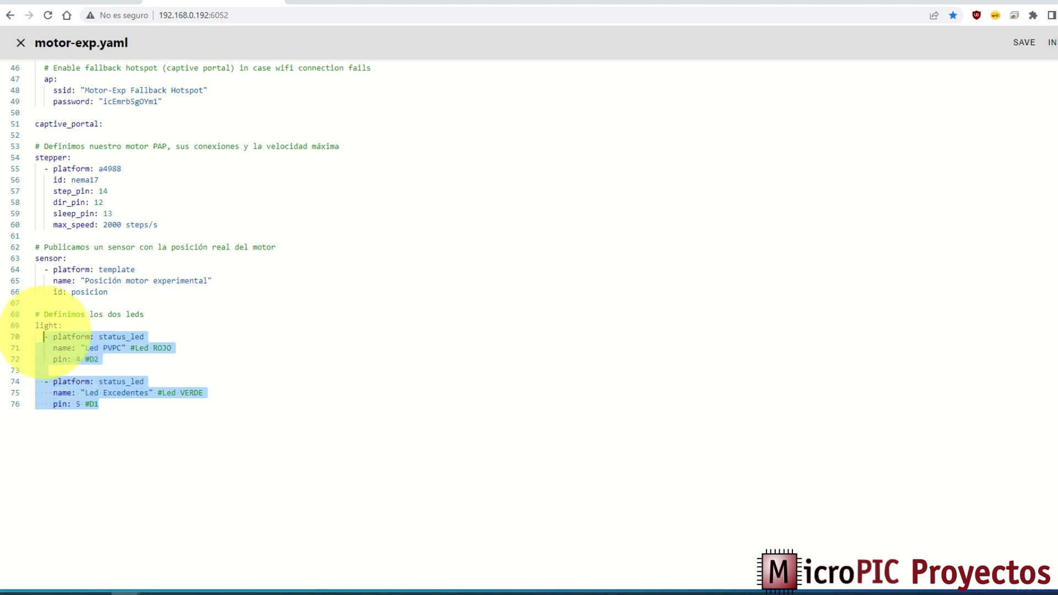
# - Examine the light section of motor-exp.yaml, covering the platform, names and pins of the PVPC and Excedentes status LEDs
pyautogui.click(160, 414)
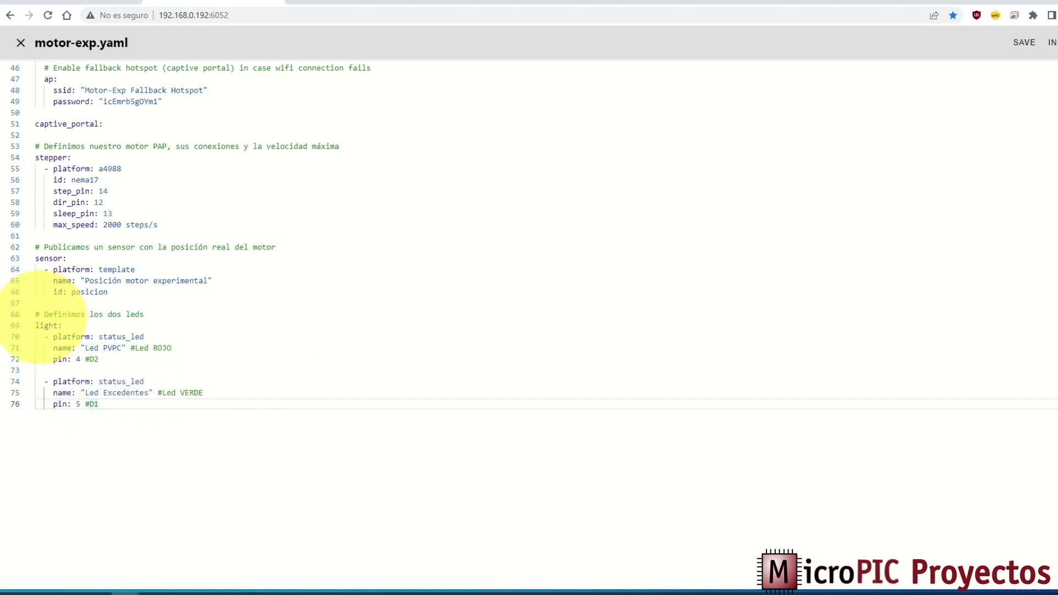
pyautogui.doubleClick(44, 325)
pyautogui.click(155, 438)
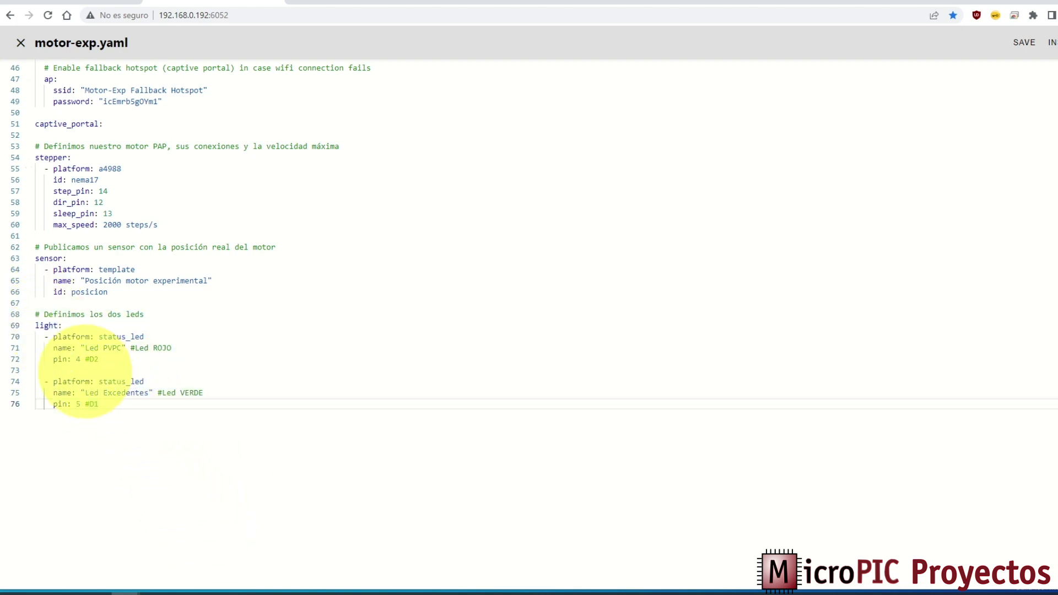
pyautogui.click(53, 359)
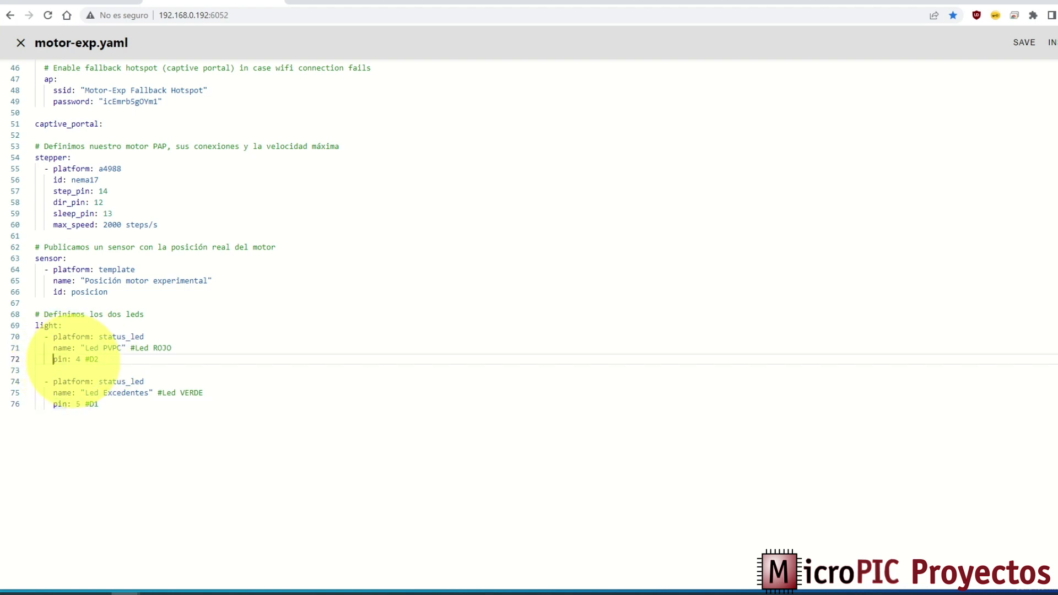
pyautogui.press('End')
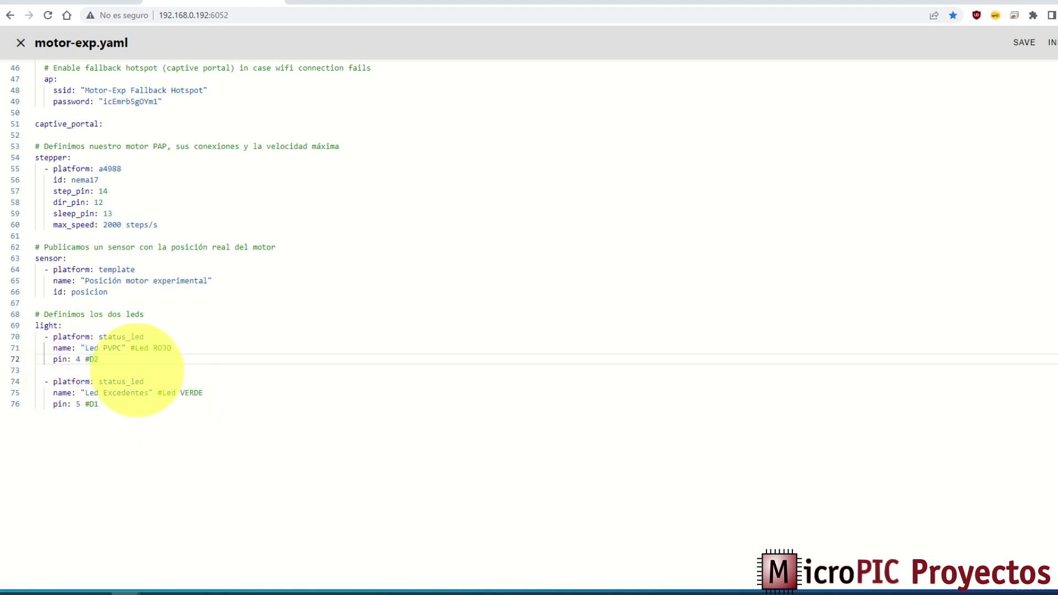
pyautogui.press('Up')
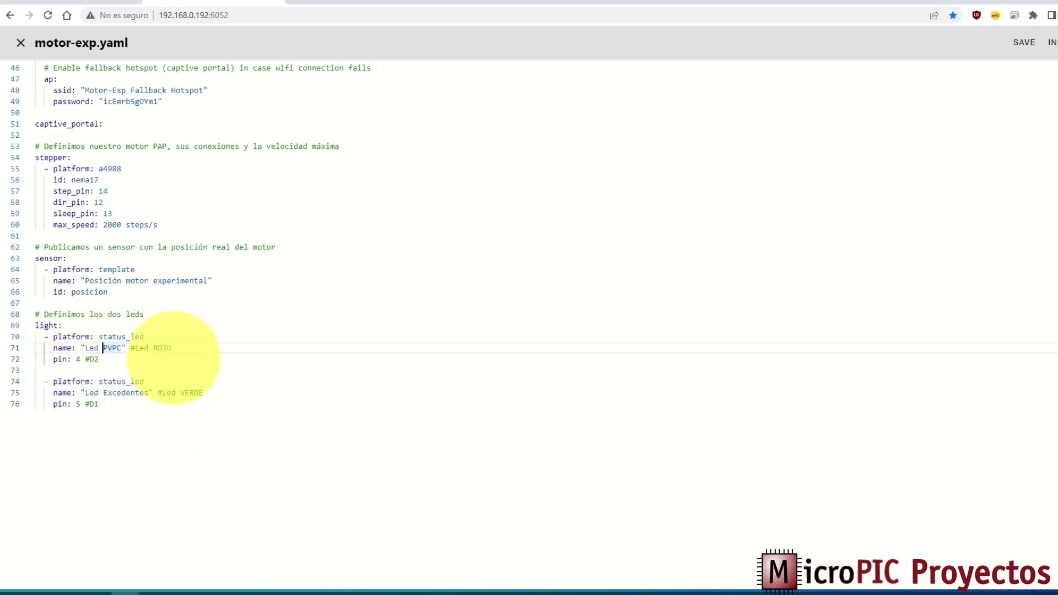
pyautogui.click(57, 404)
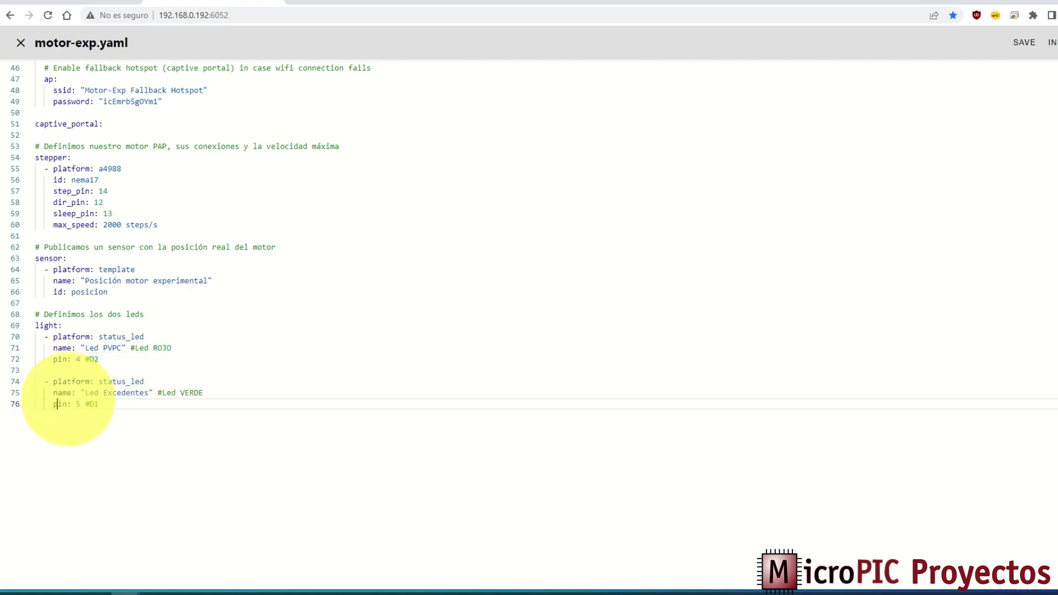
pyautogui.moveTo(72, 404); pyautogui.dragTo(89, 429)
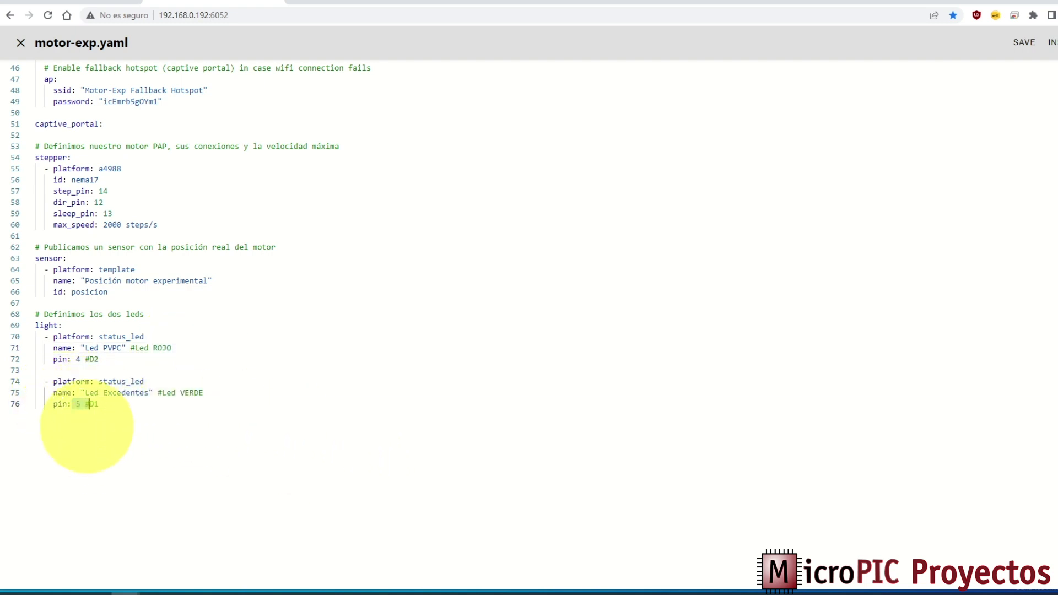
pyautogui.click(126, 422)
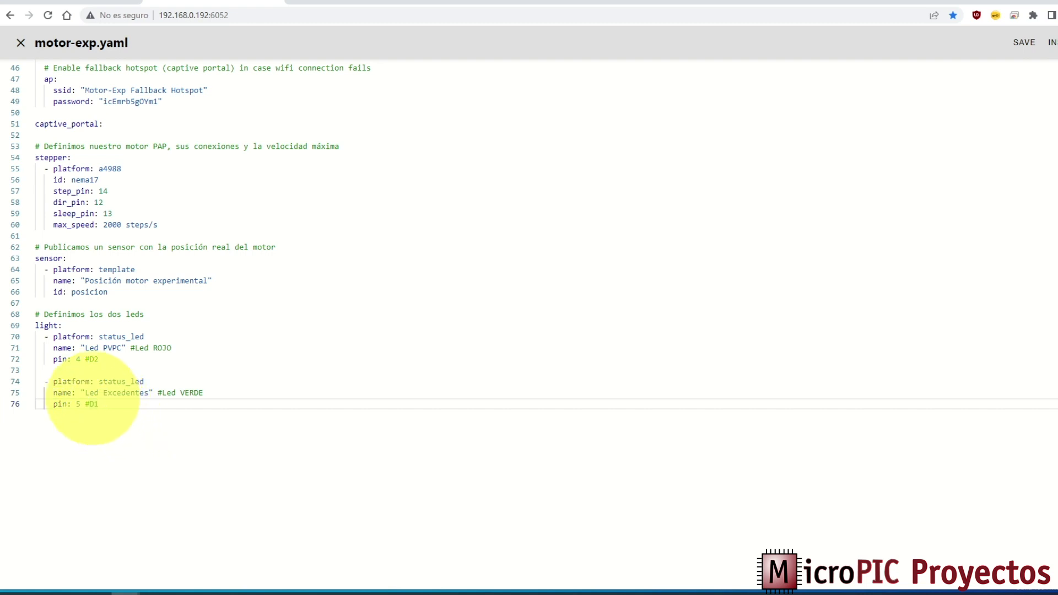
pyautogui.moveTo(85, 392); pyautogui.dragTo(117, 392)
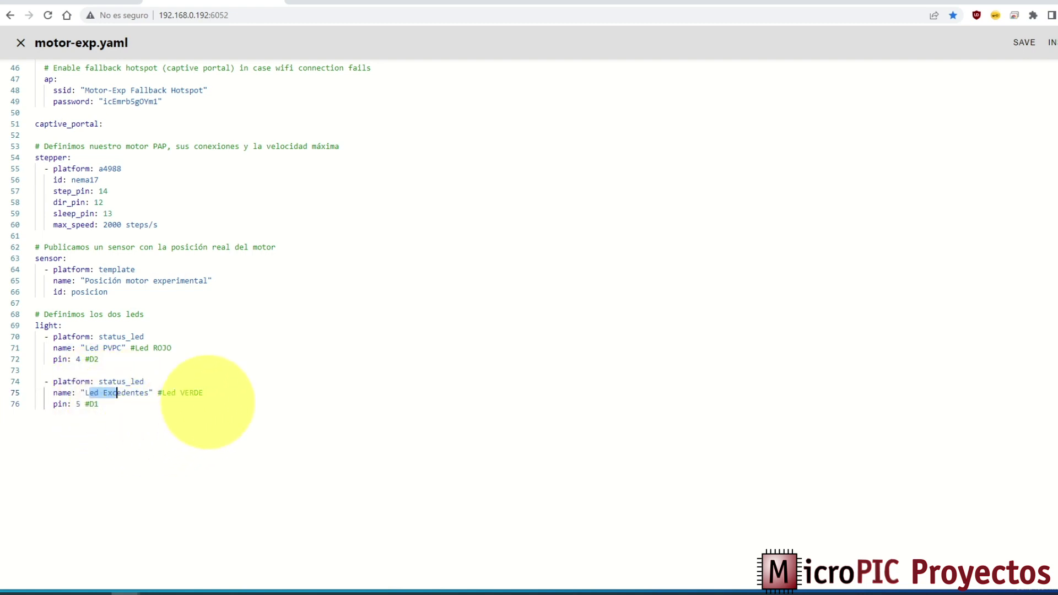
pyautogui.click(204, 394)
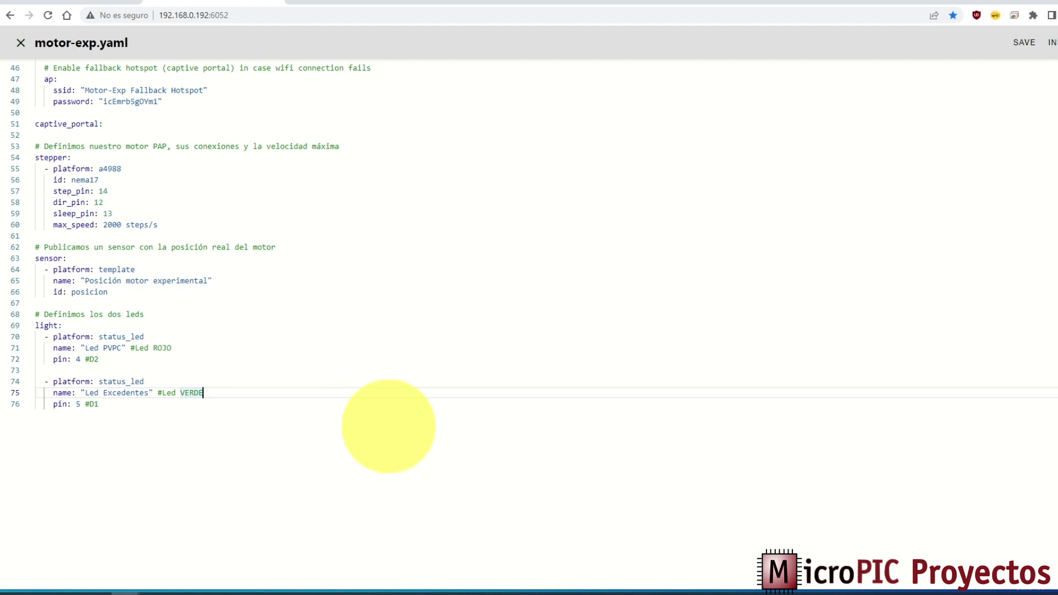
# - Switch to Home Assistant and open the automation "Envía precios a reloj analógico" from the automation settings
pyautogui.click(81, 5)
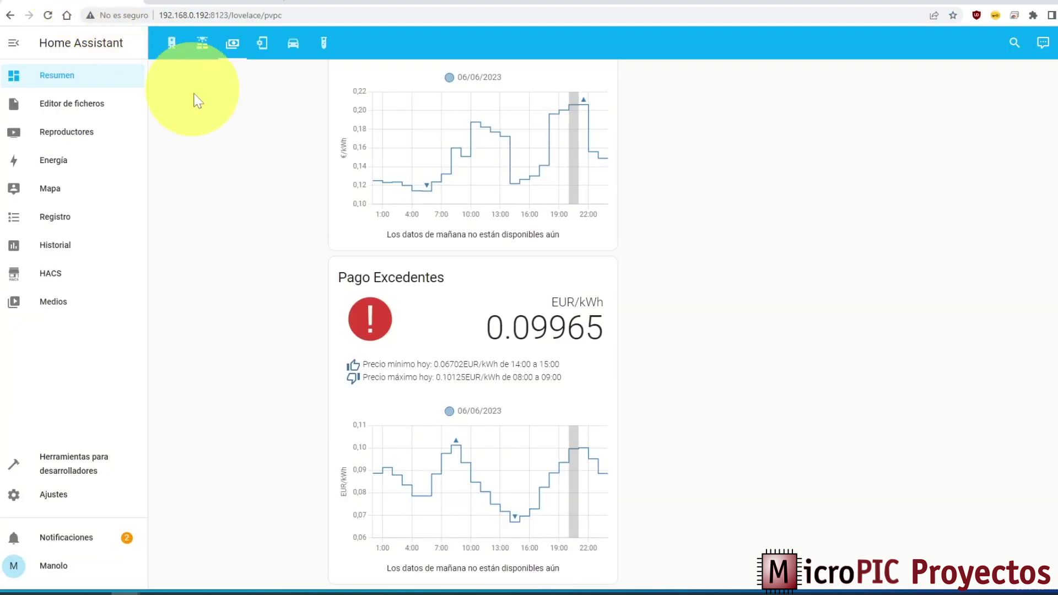
pyautogui.scroll(3, 267, 170)
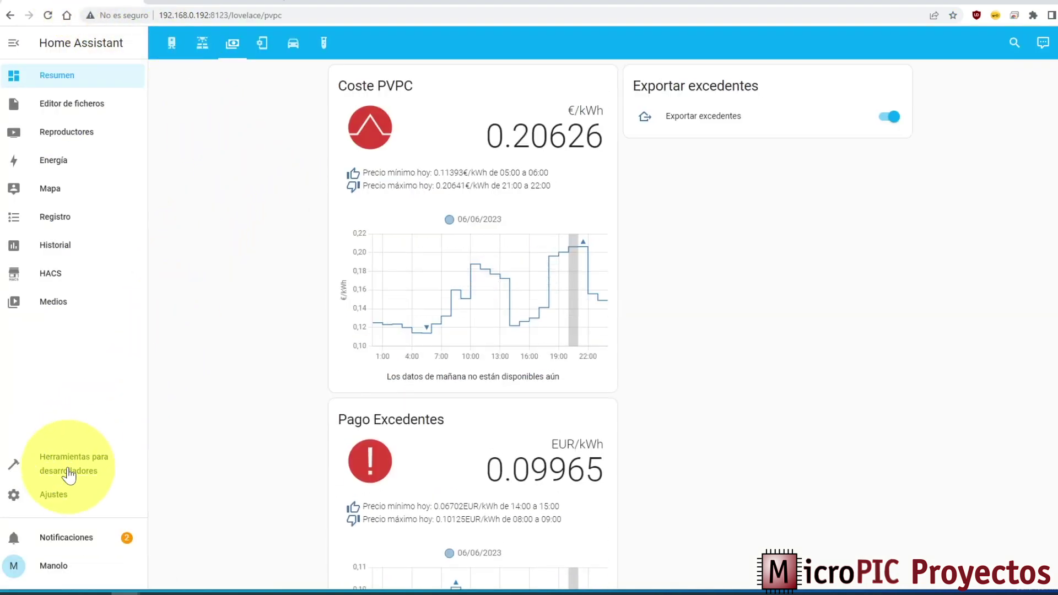
pyautogui.click(49, 494)
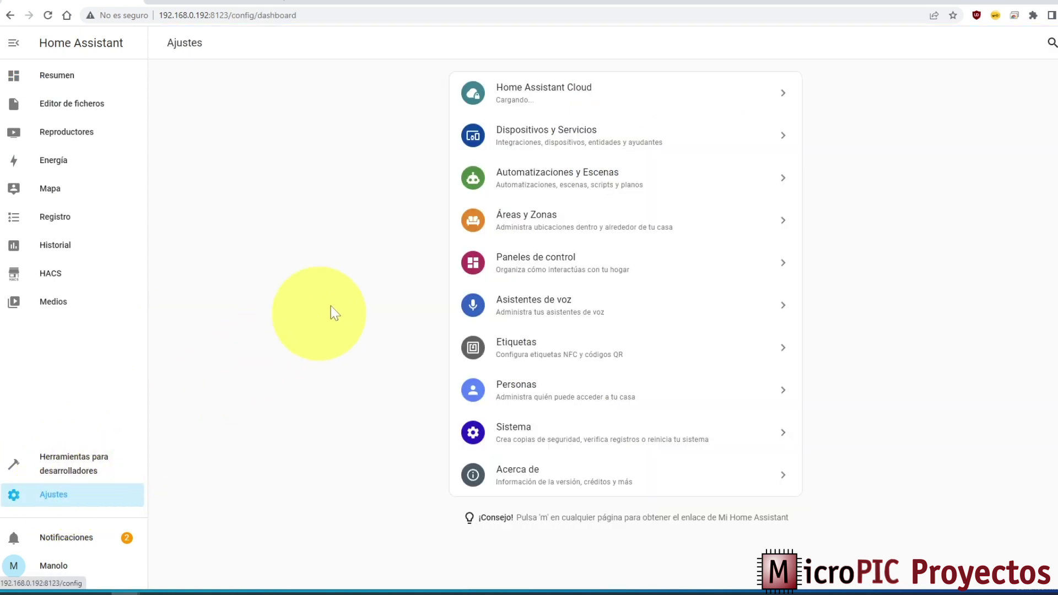
pyautogui.click(524, 176)
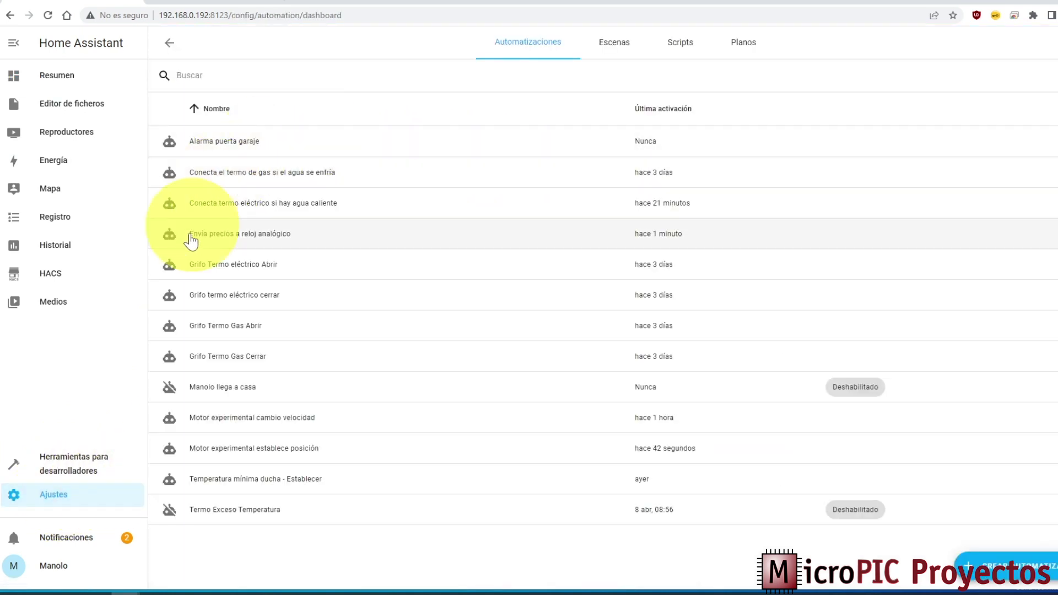
pyautogui.click(240, 234)
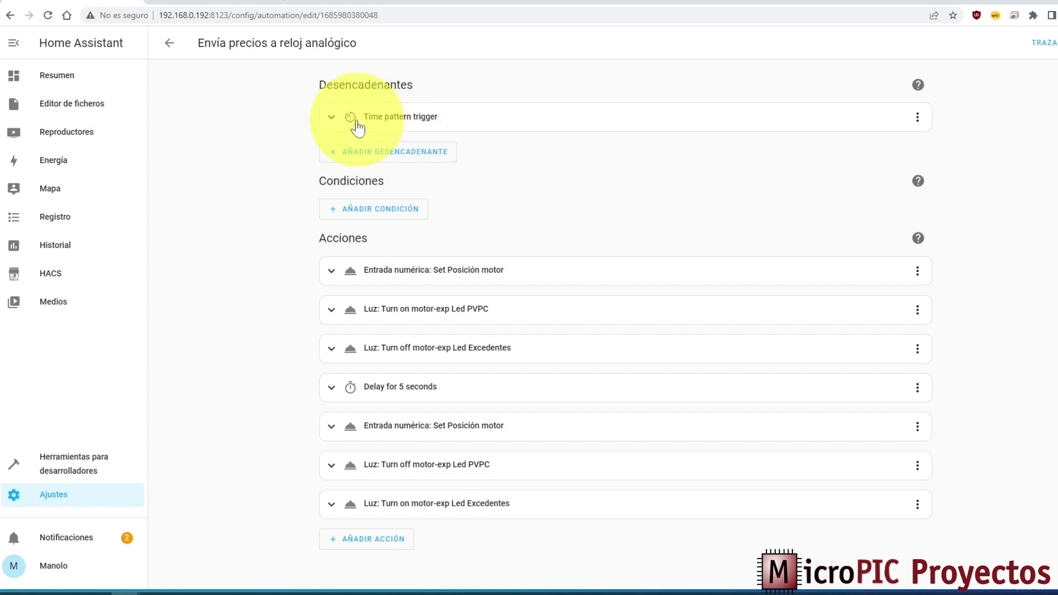
# - Expand the automation's time pattern trigger and review its hours, minutes and seconds settings
pyautogui.click(545, 124)
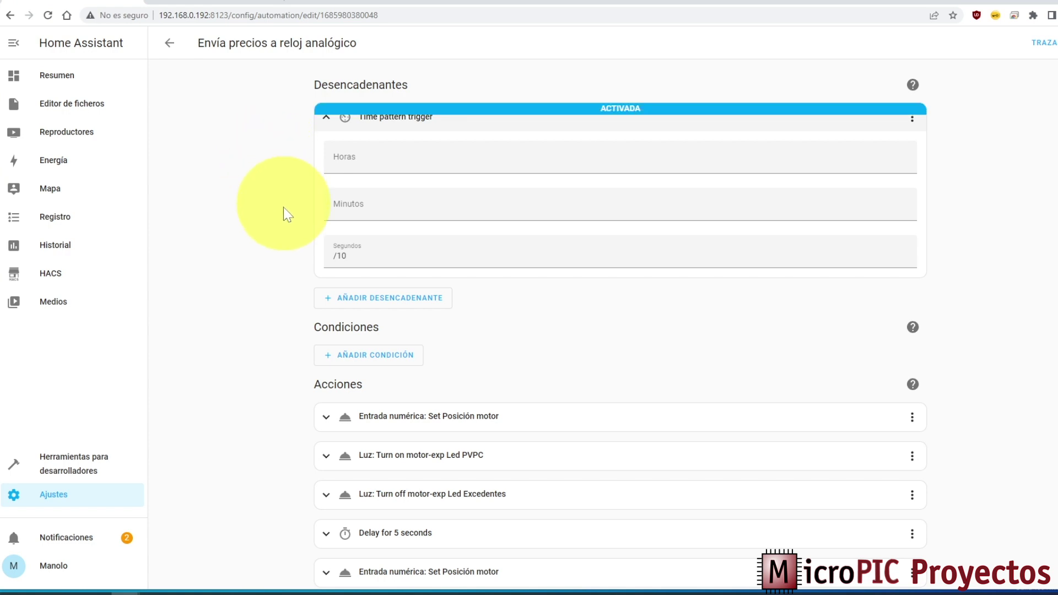
pyautogui.click(362, 259)
pyautogui.doubleClick(362, 259)
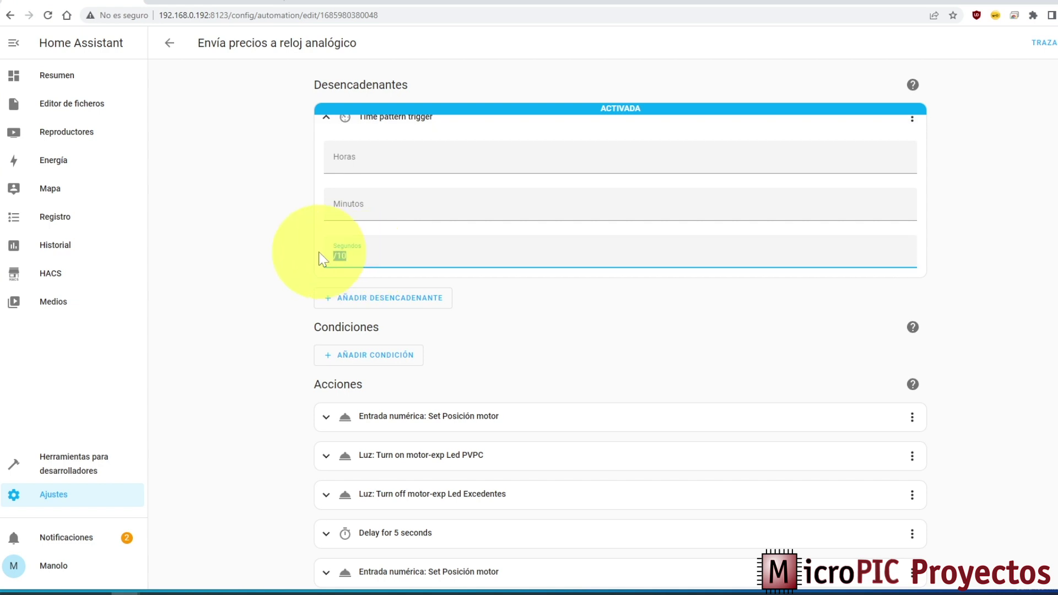
pyautogui.click(264, 242)
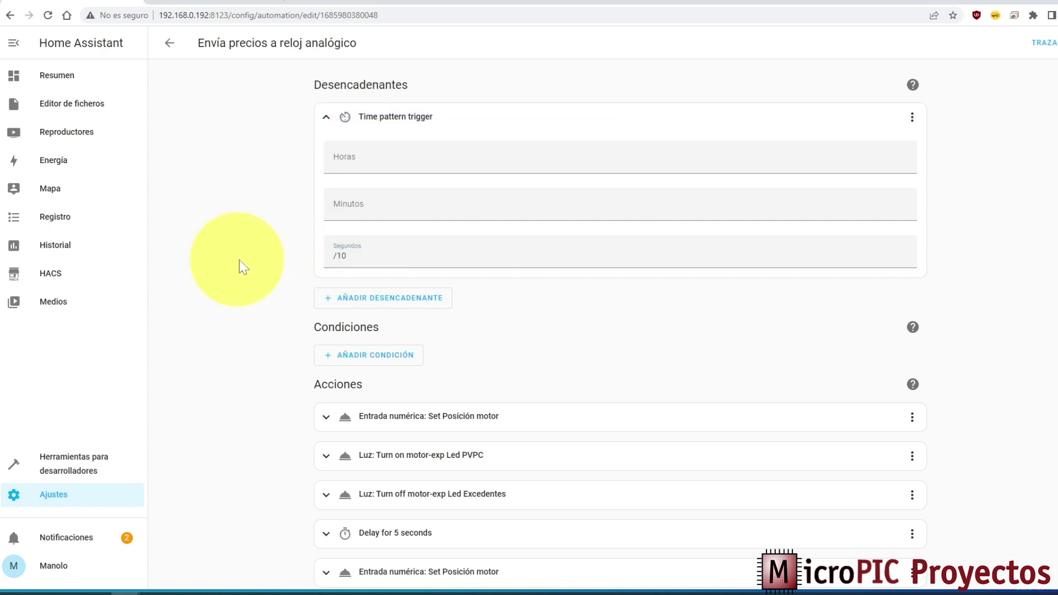
pyautogui.click(357, 257)
pyautogui.click(267, 253)
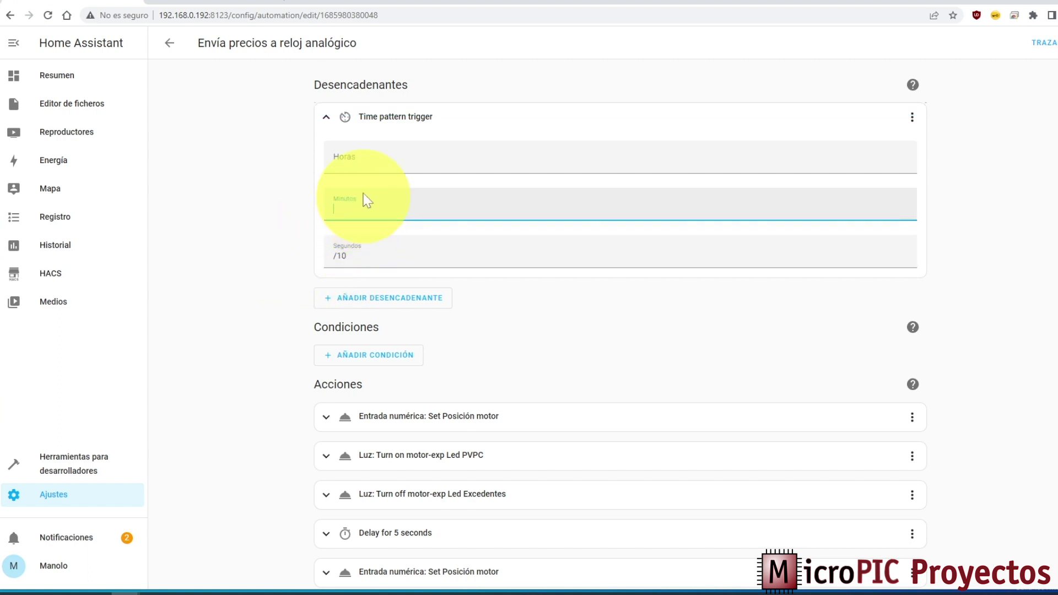
pyautogui.click(377, 158)
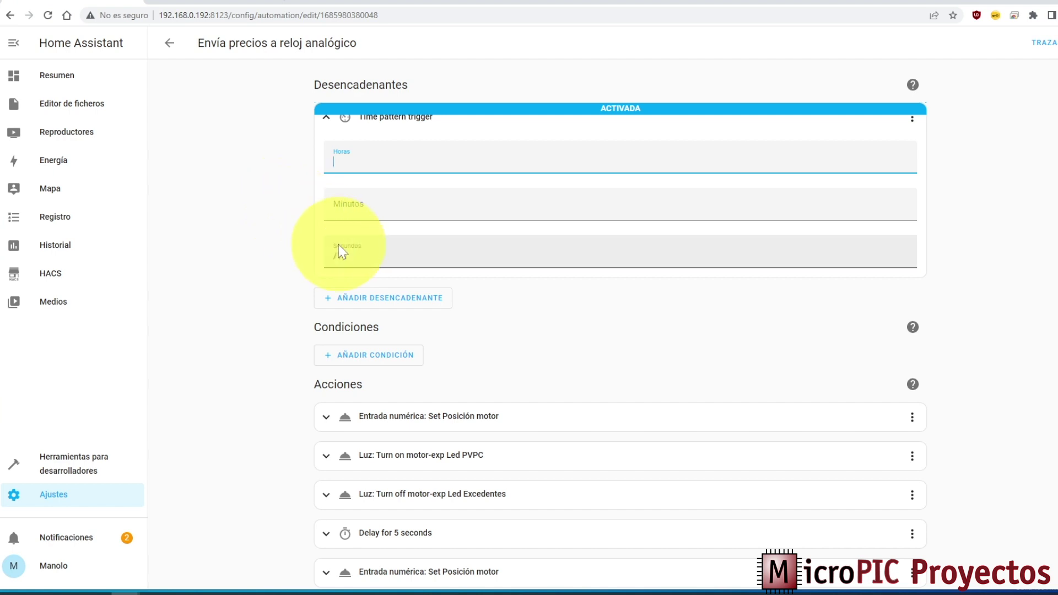
# - Expand the first "Set Posición motor" action and examine its value template for sensor.pvpc and its target entity
pyautogui.scroll(-2, 269, 262)
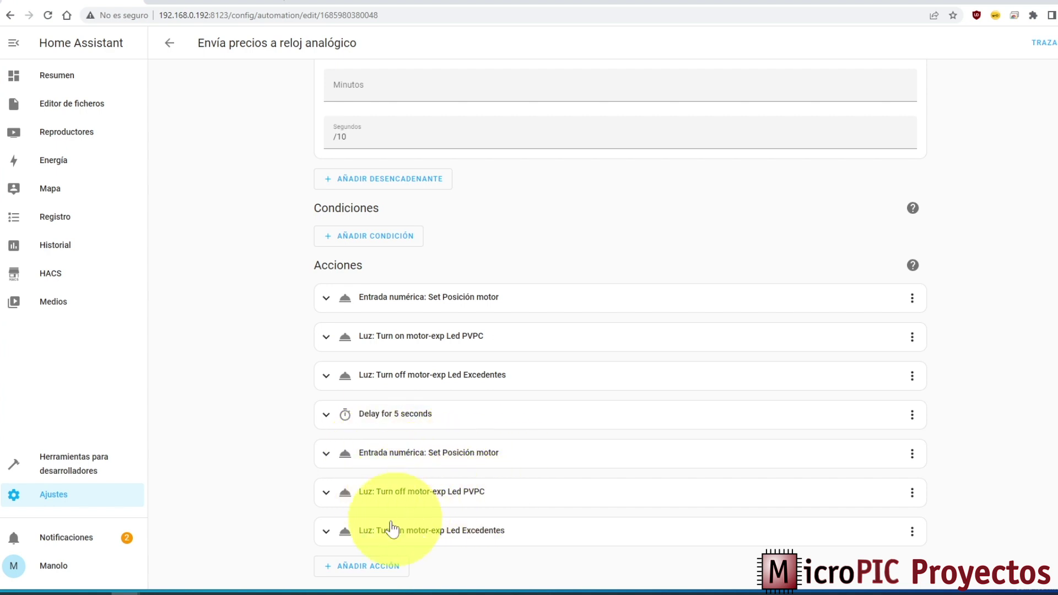
pyautogui.click(326, 300)
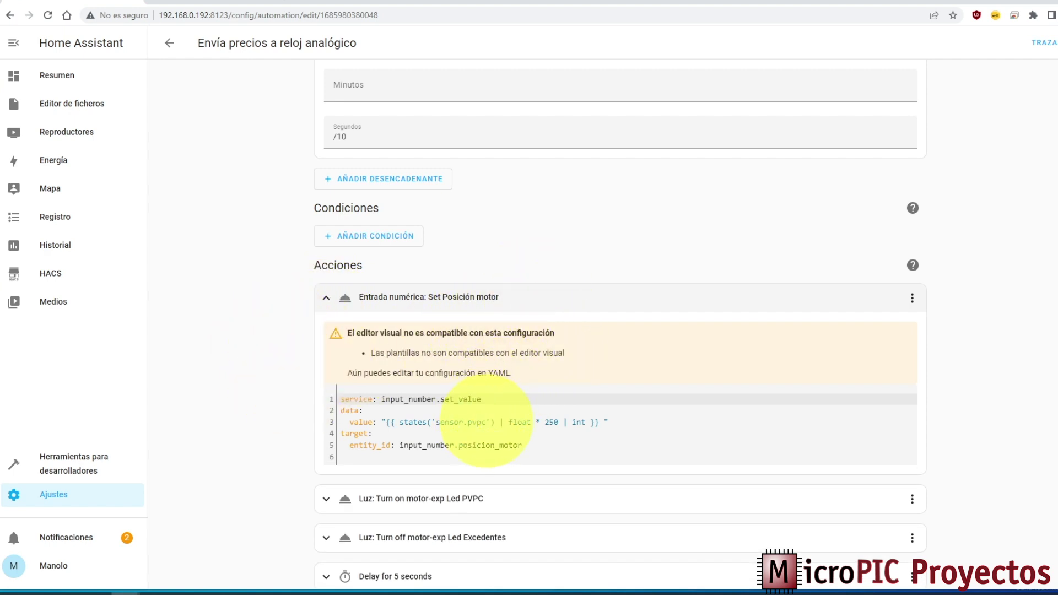
pyautogui.click(477, 422)
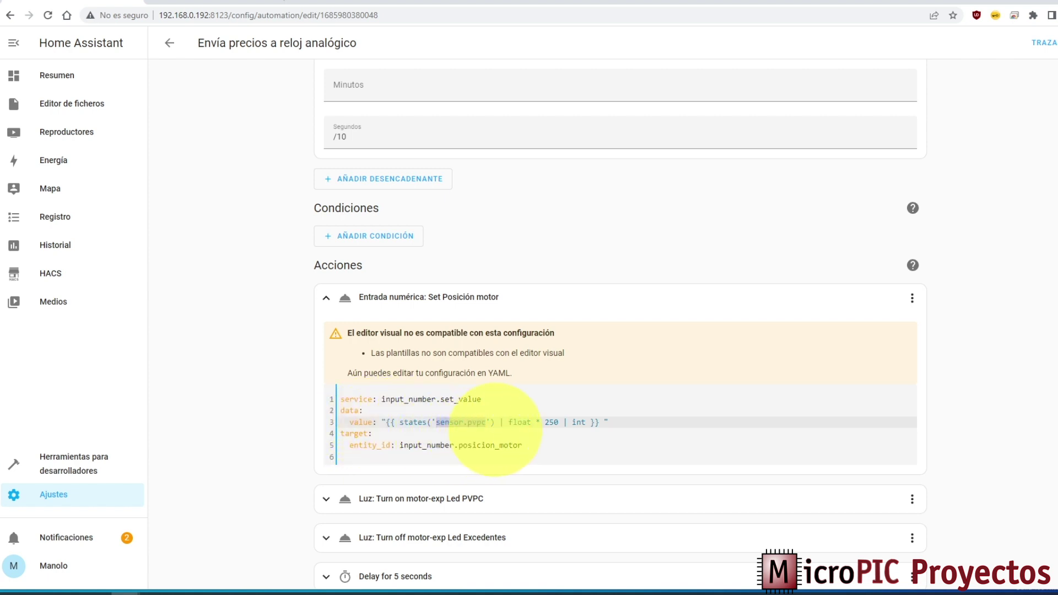
pyautogui.moveTo(531, 422); pyautogui.dragTo(400, 422)
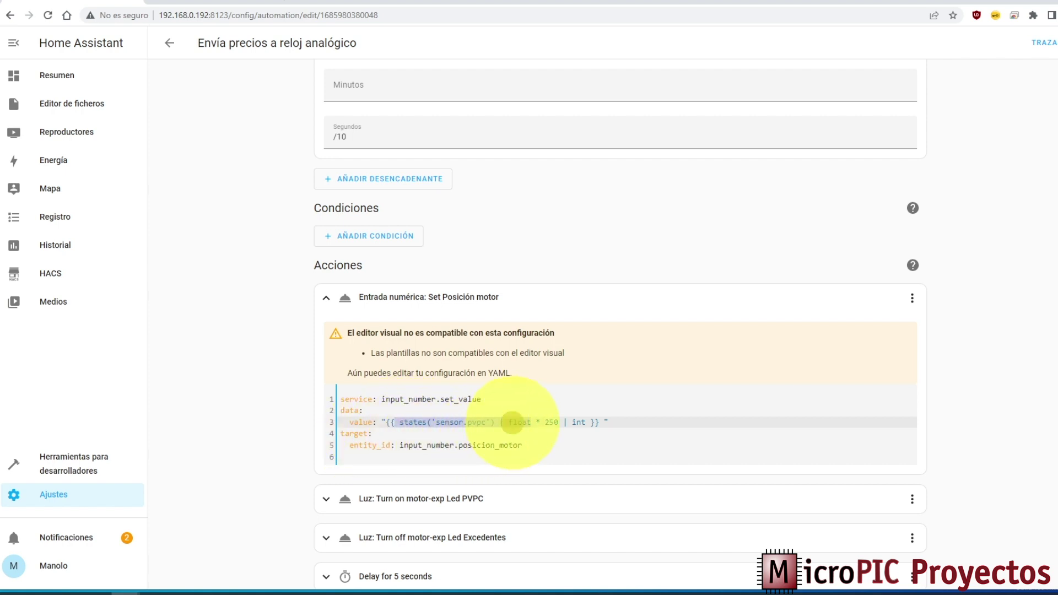
pyautogui.click(513, 422)
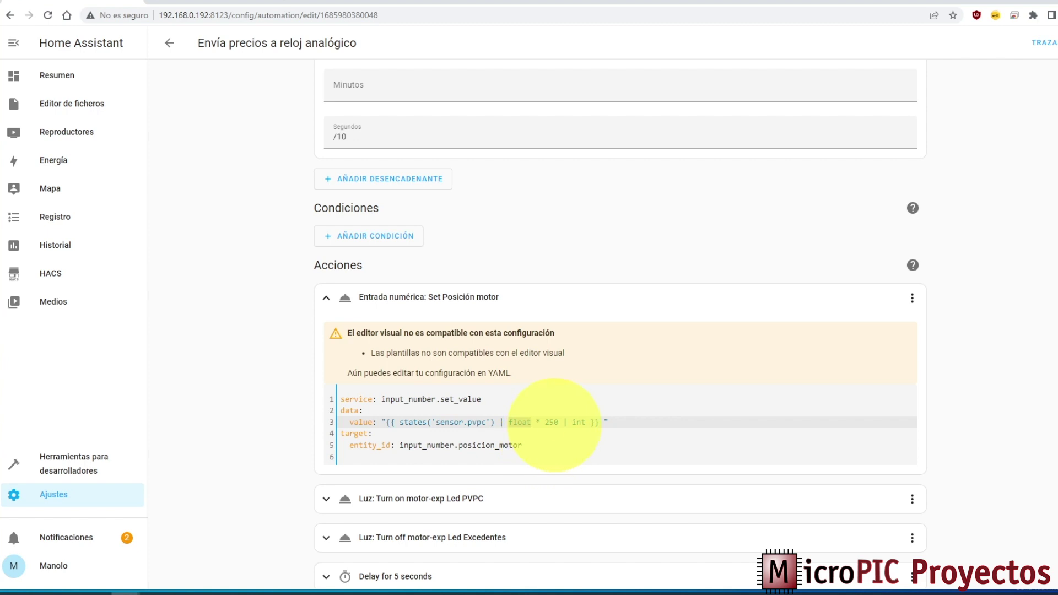
pyautogui.doubleClick(551, 422)
pyautogui.moveTo(609, 422); pyautogui.dragTo(382, 425)
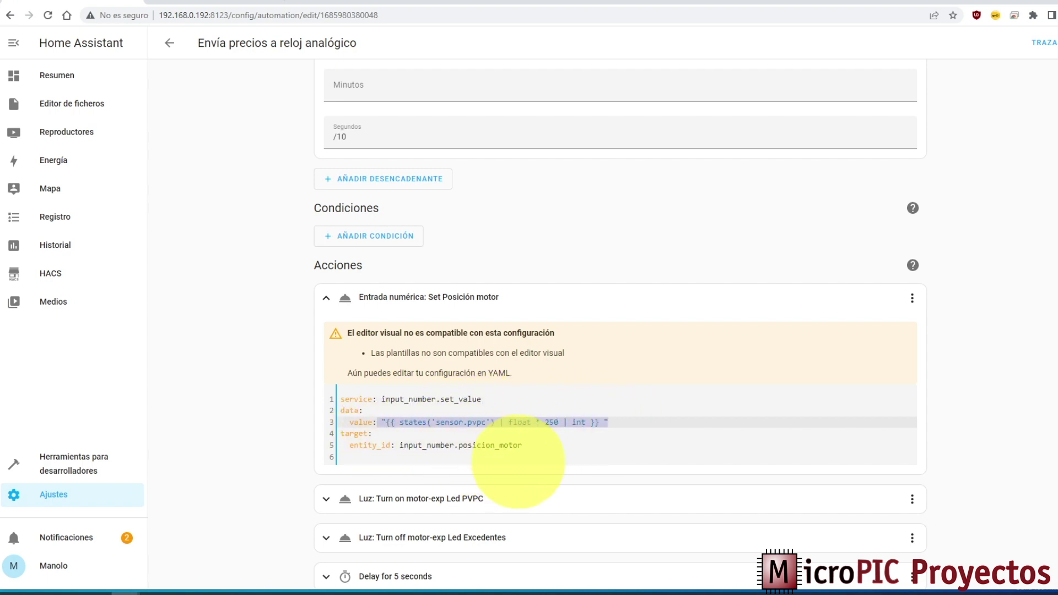
pyautogui.moveTo(522, 446); pyautogui.dragTo(441, 445)
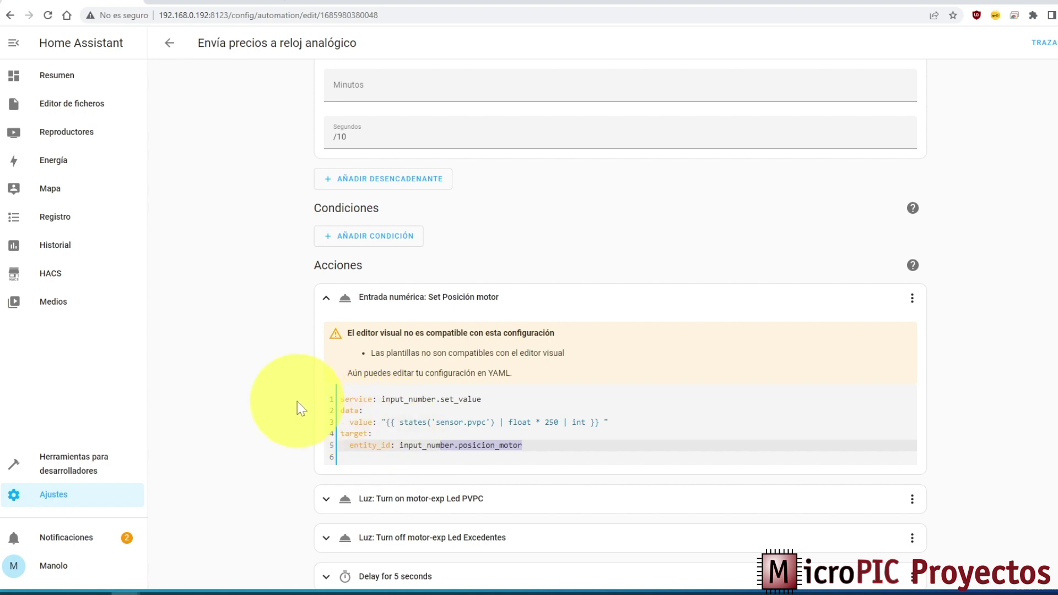
# - Expand the action that turns on motor-exp Led PVPC and review its service and target
pyautogui.scroll(-3, 296, 401)
pyautogui.click(327, 337)
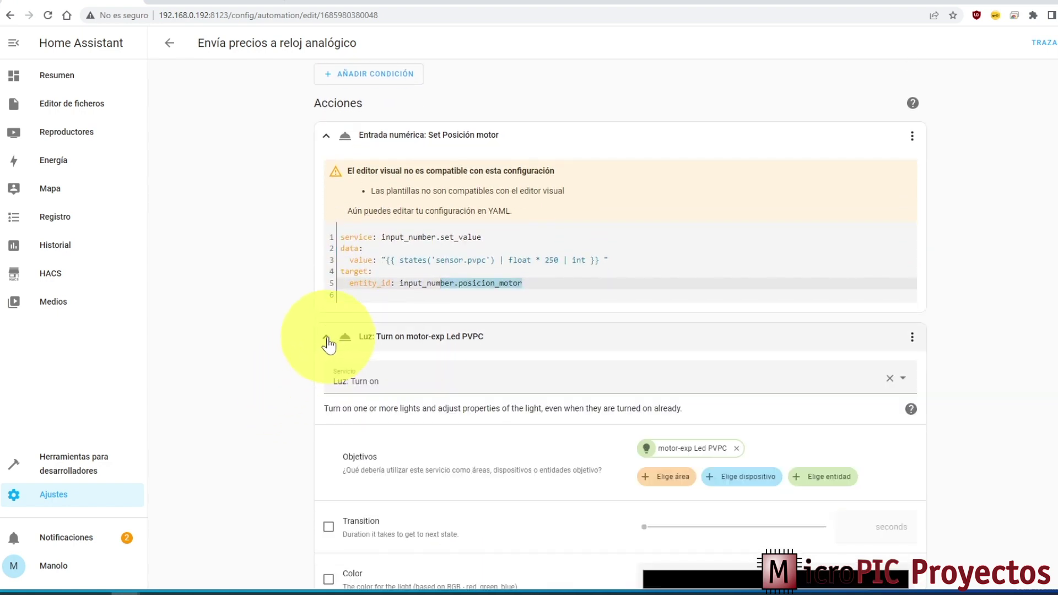
pyautogui.scroll(-3, 248, 333)
pyautogui.click(388, 205)
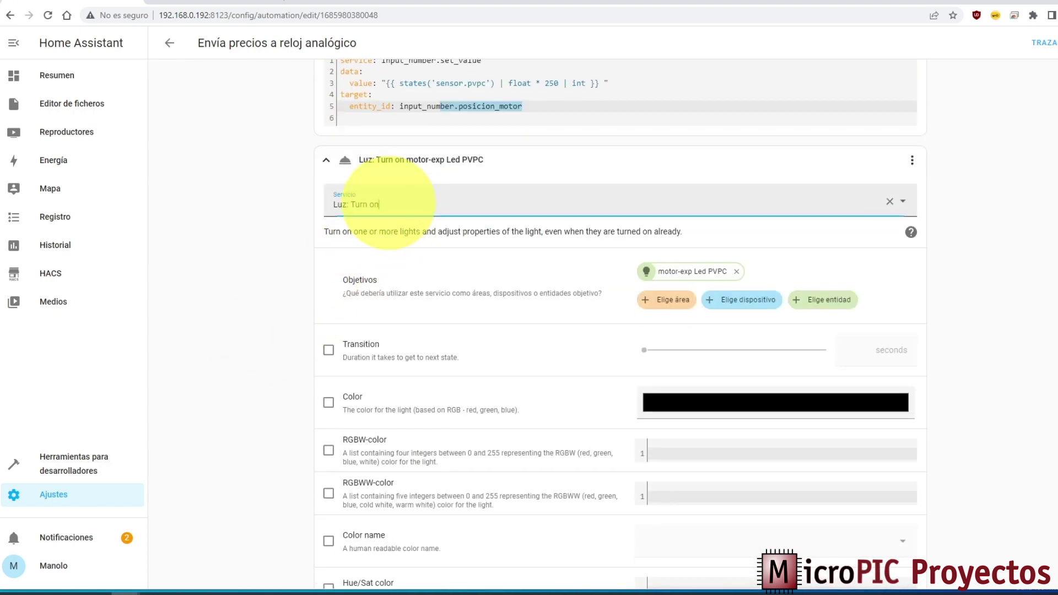
pyautogui.click(306, 201)
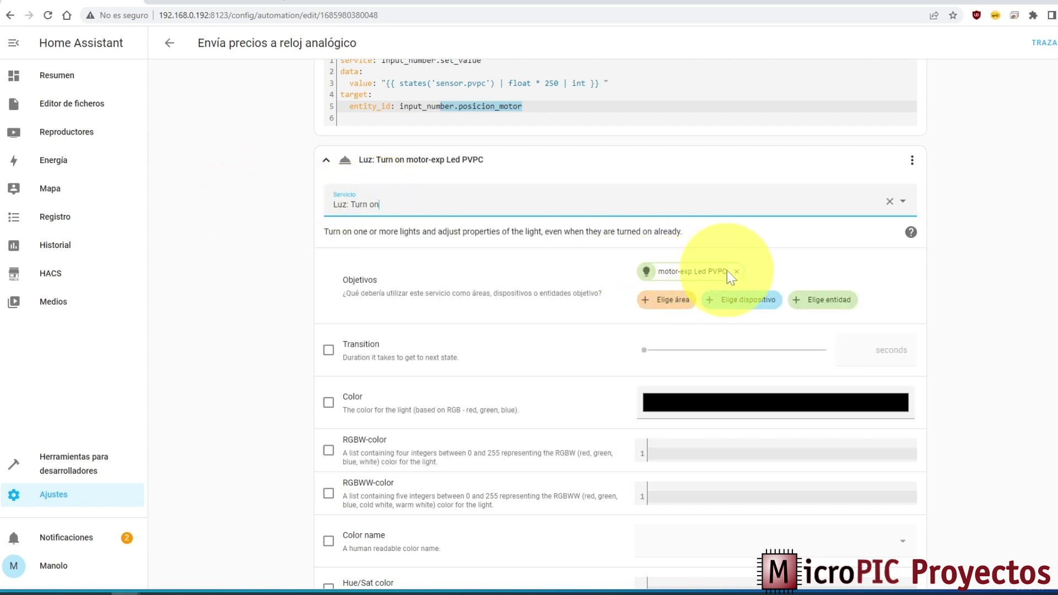
# - Expand the motor-exp Led Excedentes turn-off action and the delay action after it to review their service, target and duration
pyautogui.scroll(-3, 400, 242)
pyautogui.scroll(-12, 358, 238)
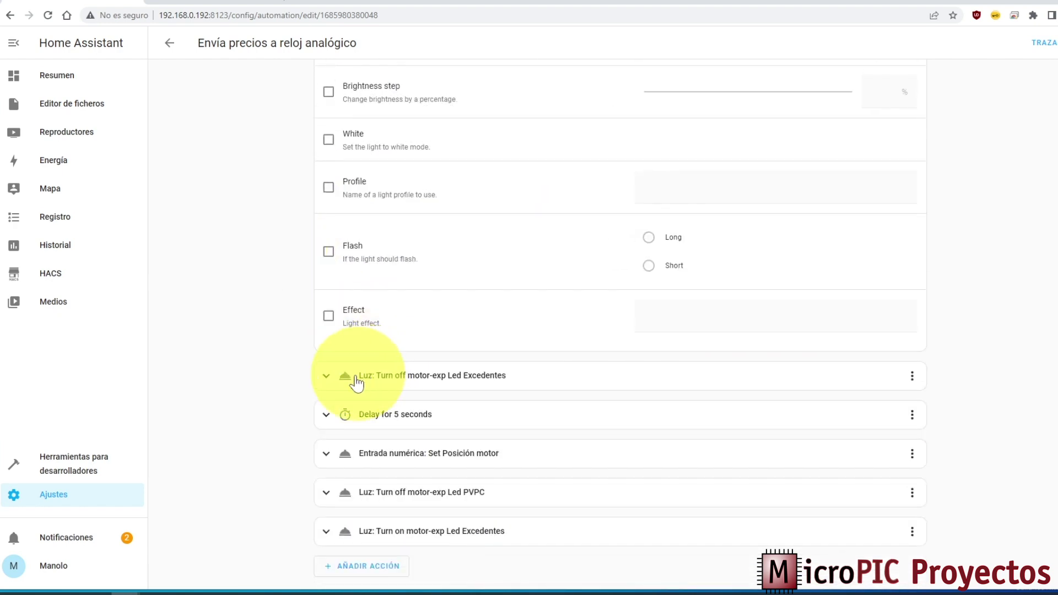
pyautogui.click(326, 376)
pyautogui.scroll(-4, 386, 358)
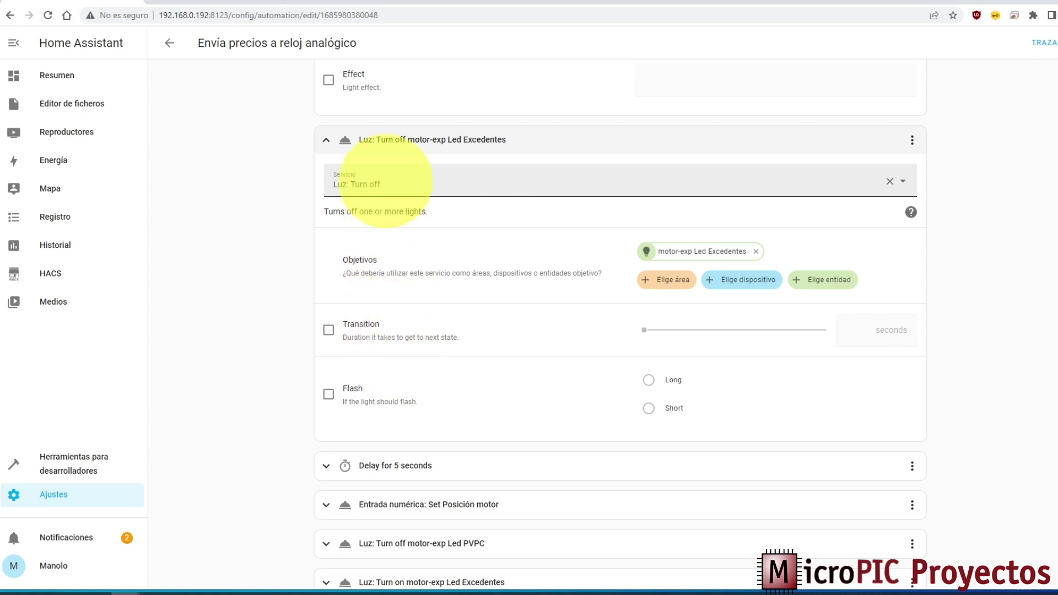
pyautogui.moveTo(386, 184); pyautogui.dragTo(349, 184)
pyautogui.press('Escape')
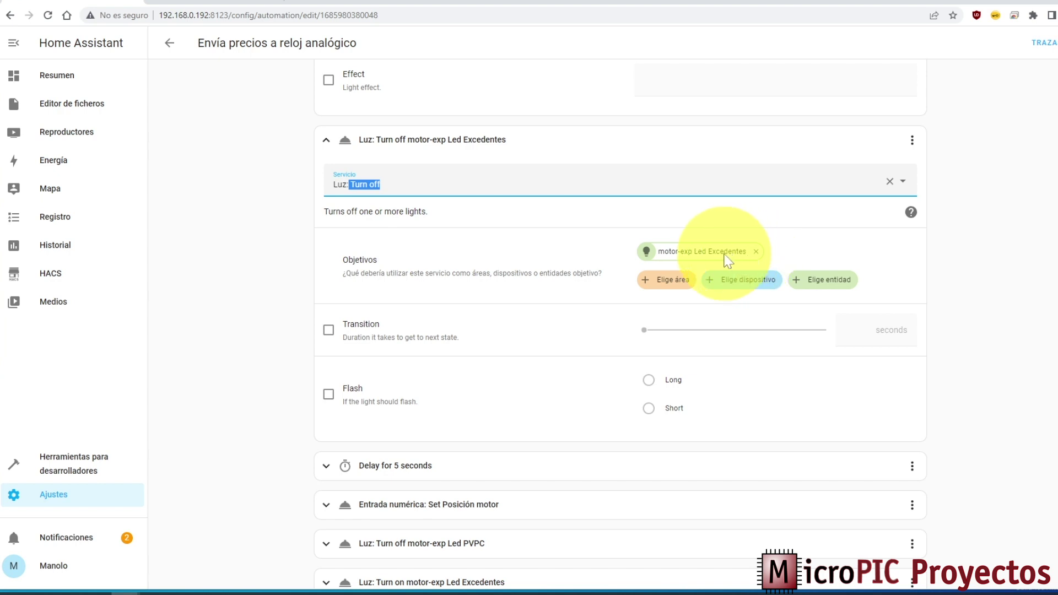
pyautogui.scroll(-1, 257, 272)
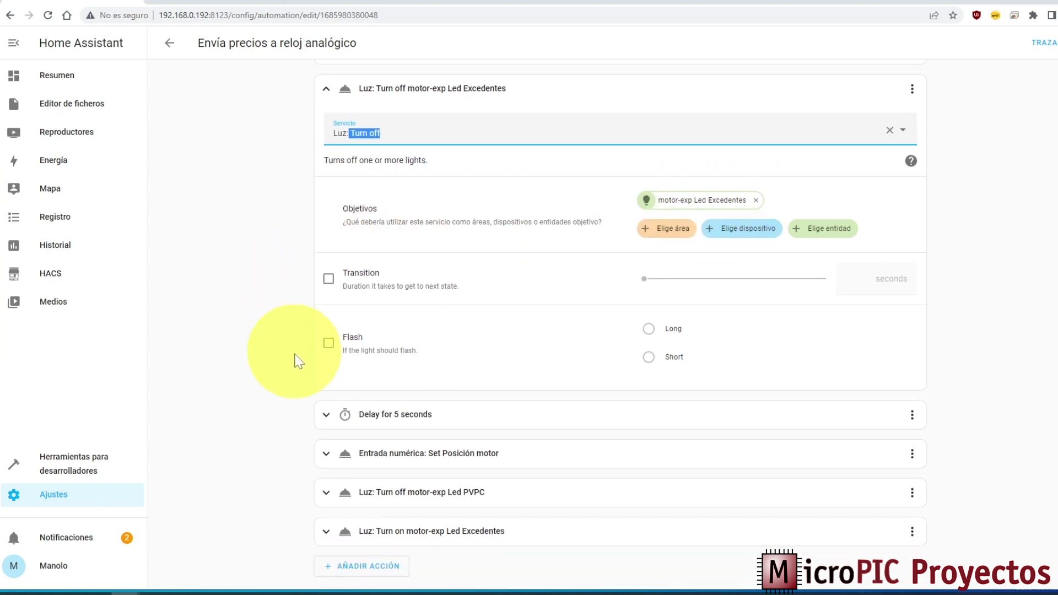
pyautogui.click(330, 419)
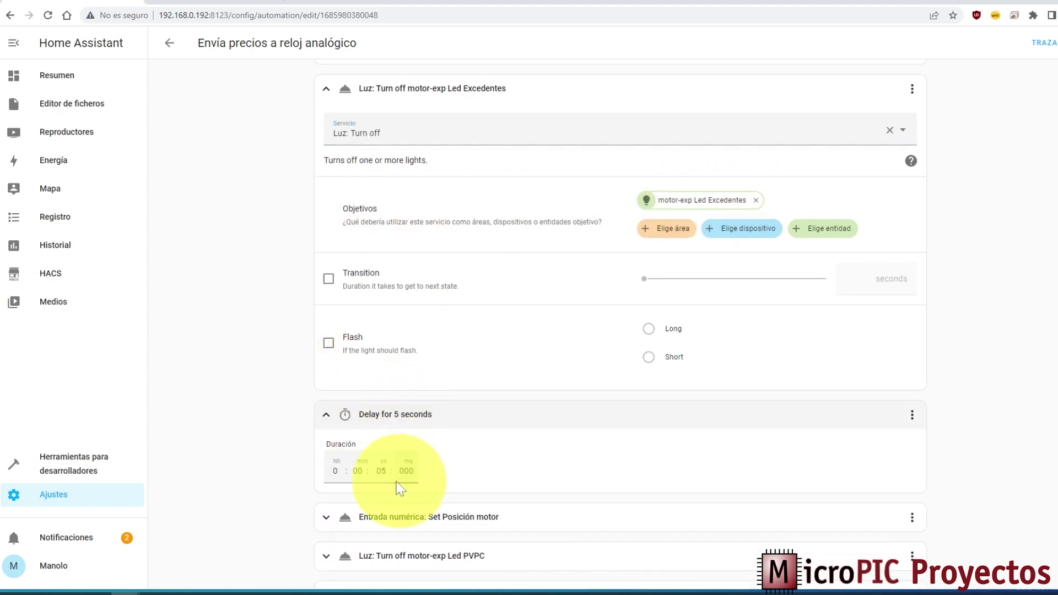
# - Expand the second "Set Posición motor" action and examine its value template, highlighting sensor.pvpc_excedentes and the 250 multiplier
pyautogui.scroll(-1, 363, 435)
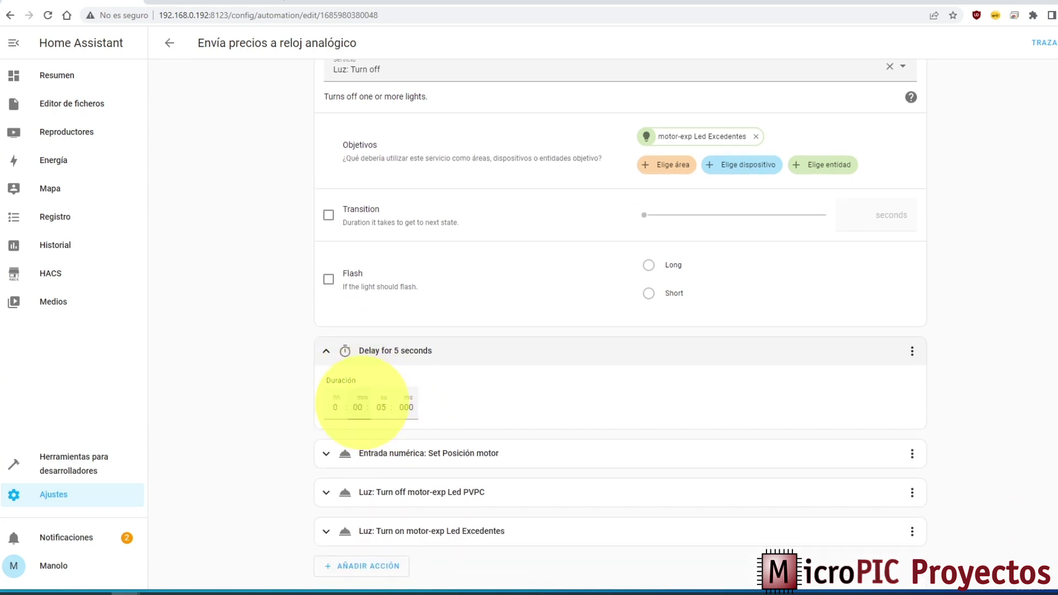
pyautogui.click(327, 453)
pyautogui.scroll(-3, 279, 383)
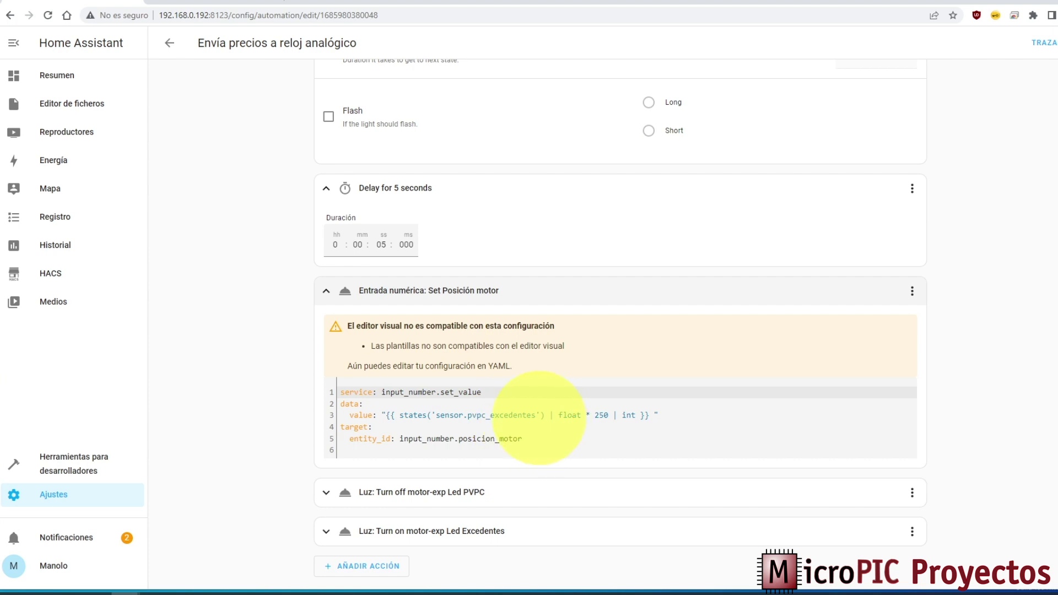
pyautogui.moveTo(537, 415); pyautogui.dragTo(491, 414)
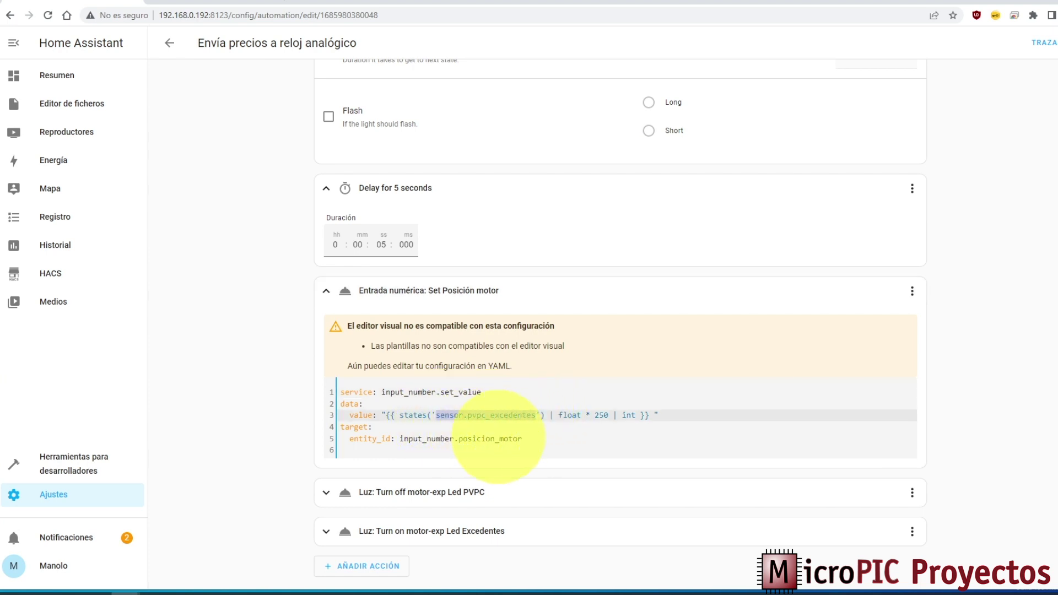
pyautogui.click(535, 407)
pyautogui.click(593, 417)
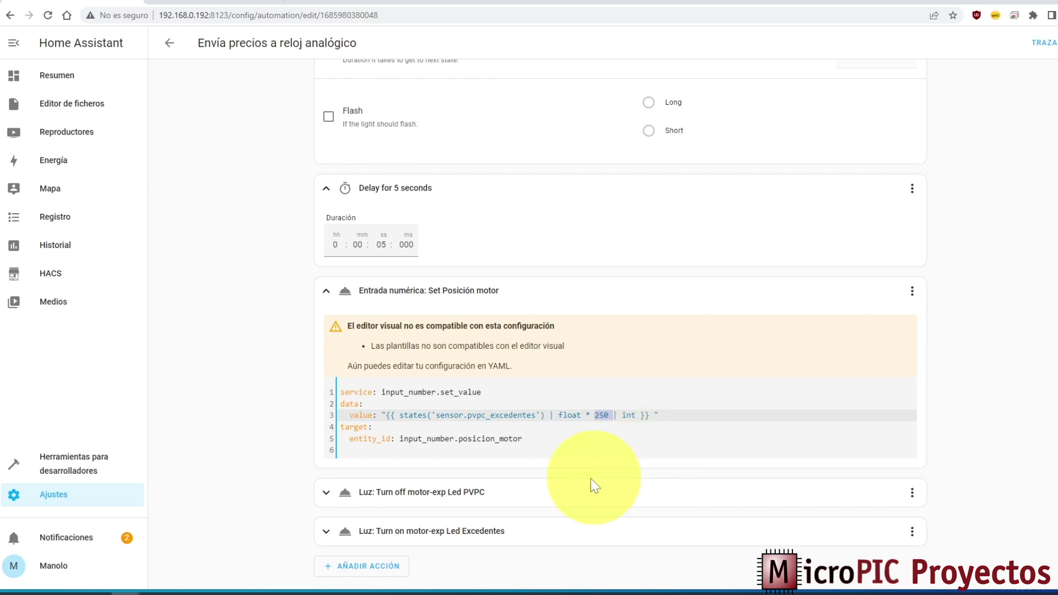
# - Expand the action that turns off motor-exp Led PVPC and review its service and target
pyautogui.click(328, 496)
pyautogui.scroll(-4, 386, 496)
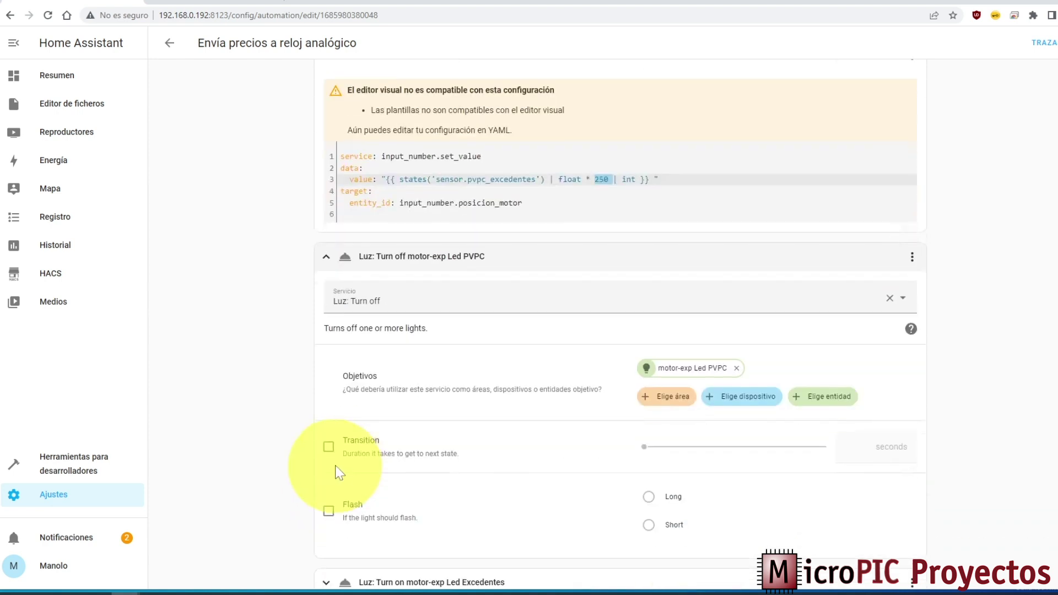
pyautogui.scroll(-1, 440, 381)
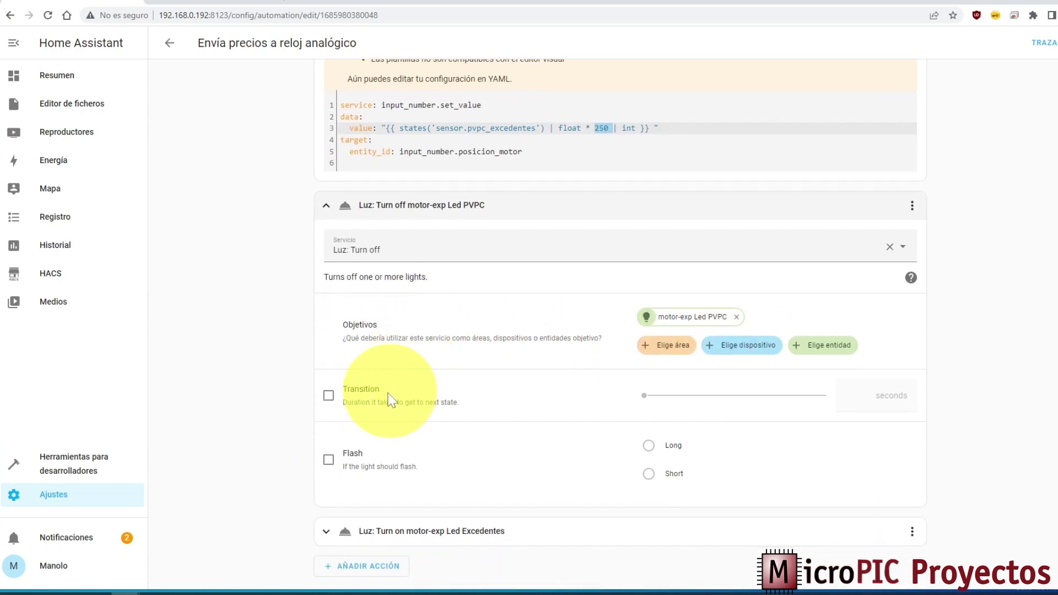
# - Expand the final action that turns on motor-exp Led Excedentes and review its service, target and light options
pyautogui.click(328, 534)
pyautogui.scroll(-10, 424, 437)
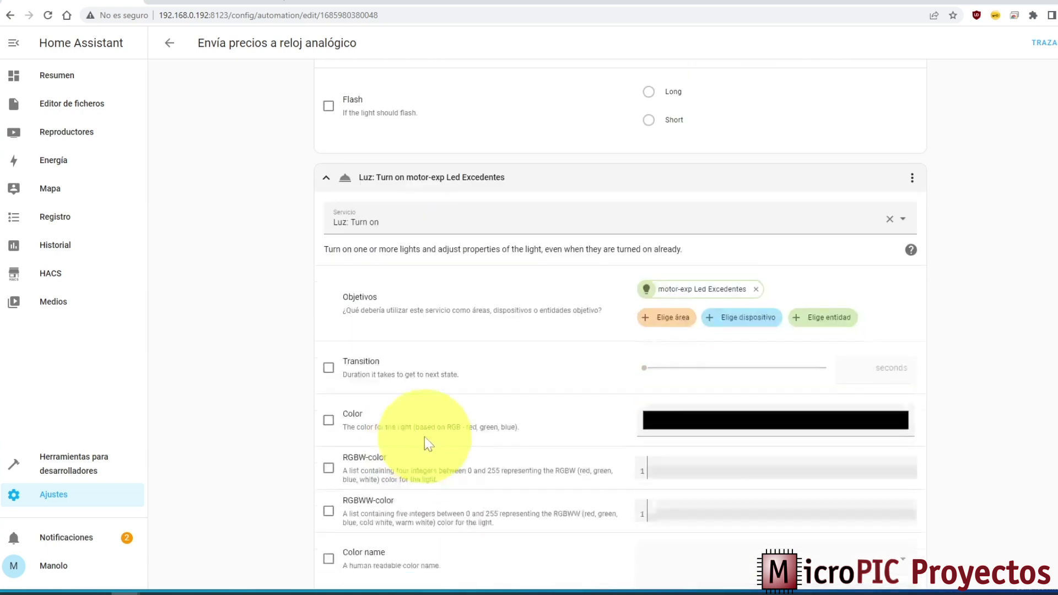
pyautogui.scroll(3, 630, 230)
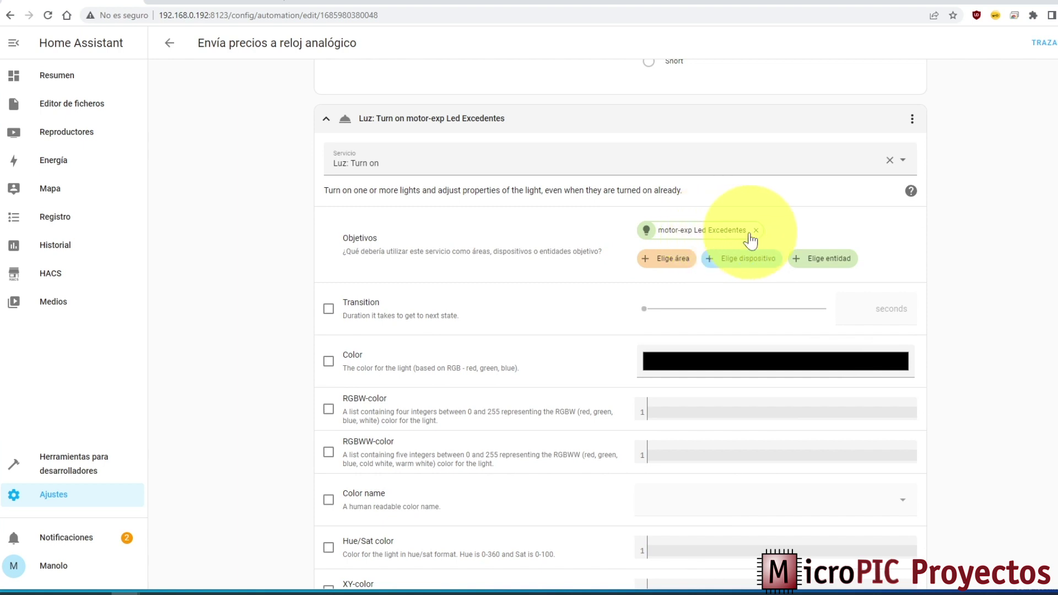
pyautogui.scroll(-4, 545, 372)
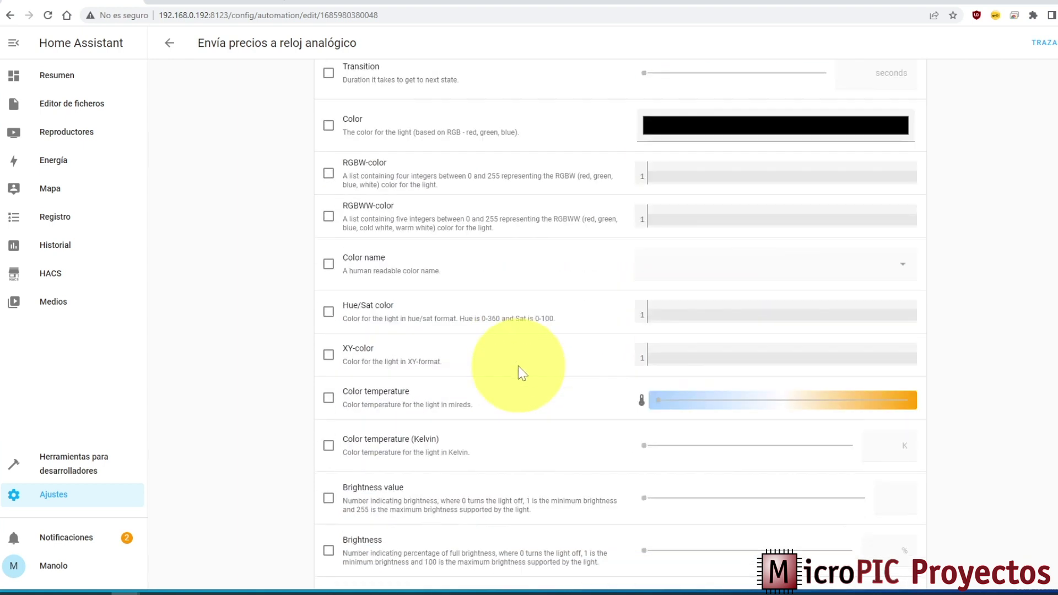